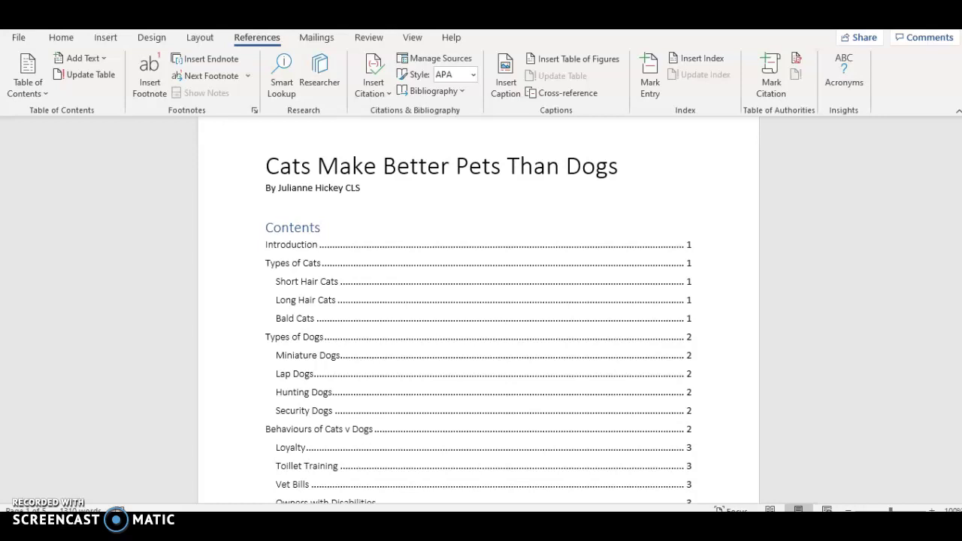
Examine the finished document's table of contents, from the Introduction entry down to the Conclusion entry.
click(812, 334)
scroll(812, 334, down, 8)
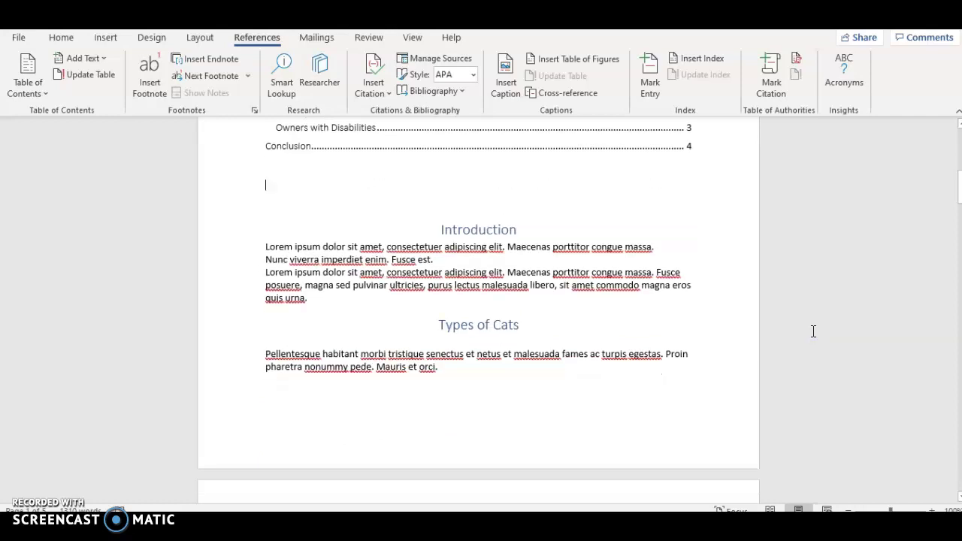
scroll(812, 331, up, 8)
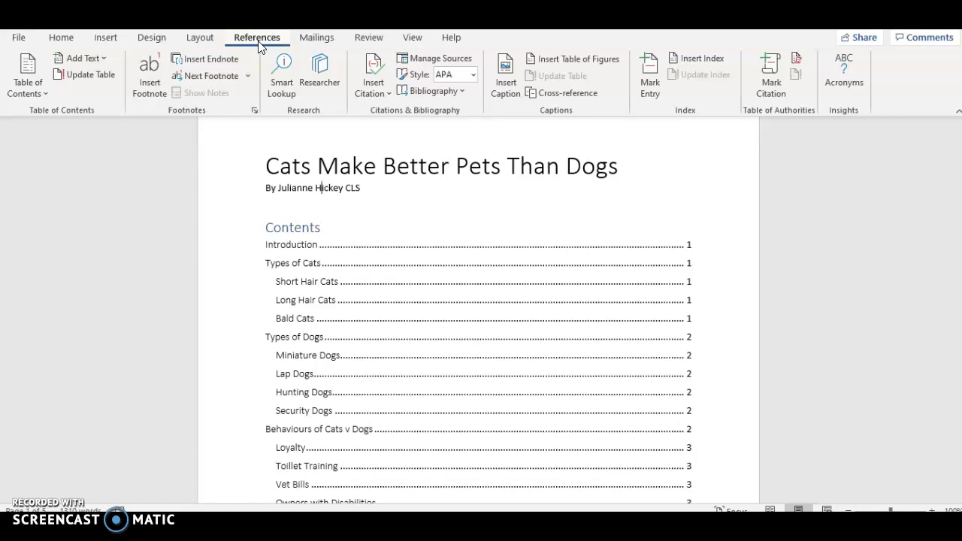
key(Down)
key(Down)
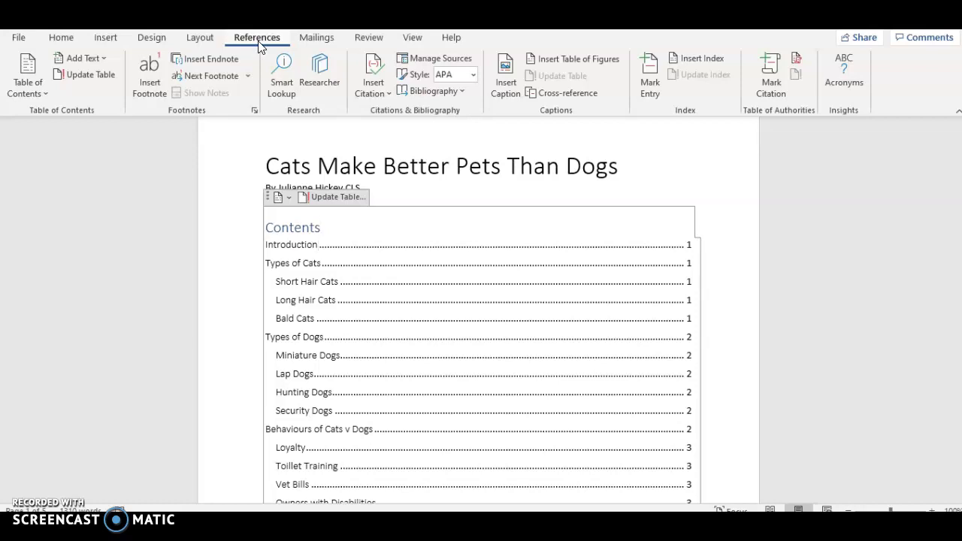
key(Down)
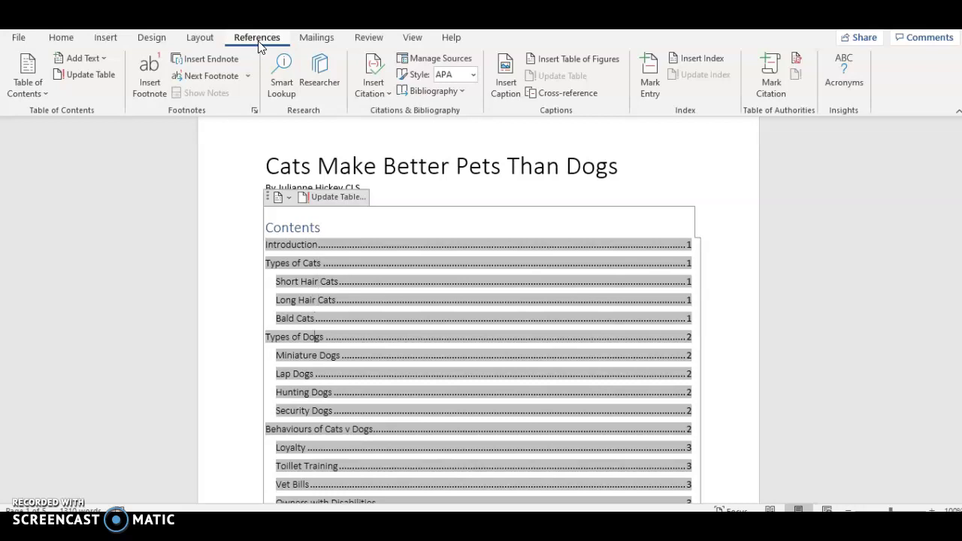
key(Down)
key(Down)
key(Down)
key(Down)
key(Down)
key(Down)
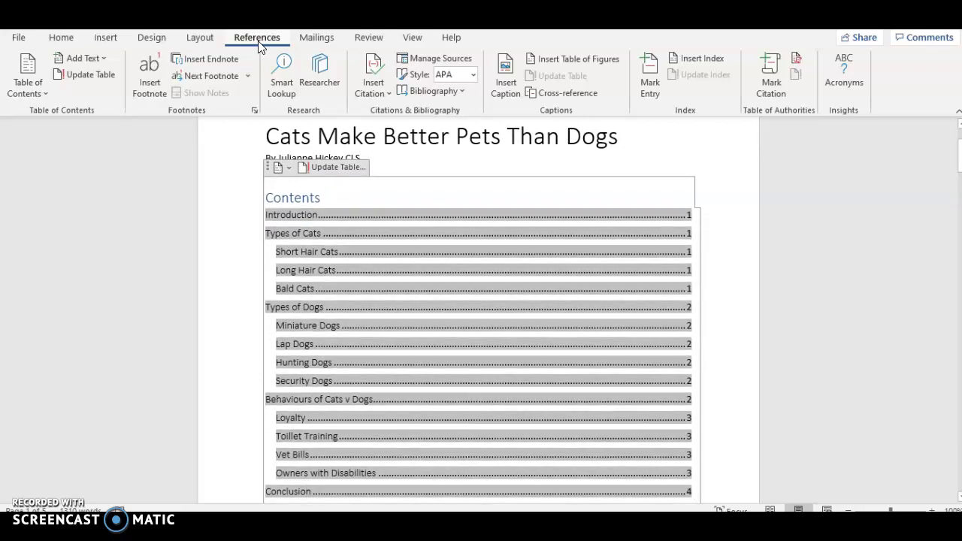
key(Down)
key(Down)
key(Down)
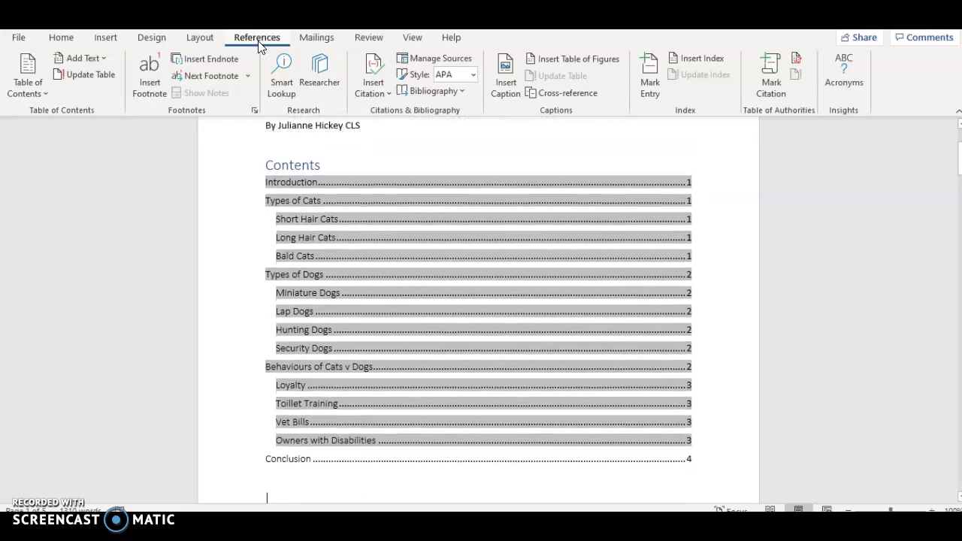
Examine the headings and subheadings in the document body, from Introduction through Types of Dogs.
key(Down)
key(Down)
key(Down)
key(Down)
key(Down)
key(Down)
key(Down)
key(Down)
key(Down)
key(Down)
key(Down)
key(Down)
key(Down)
key(Down)
key(Down)
key(Down)
key(Down)
key(Down)
key(Down)
key(Down)
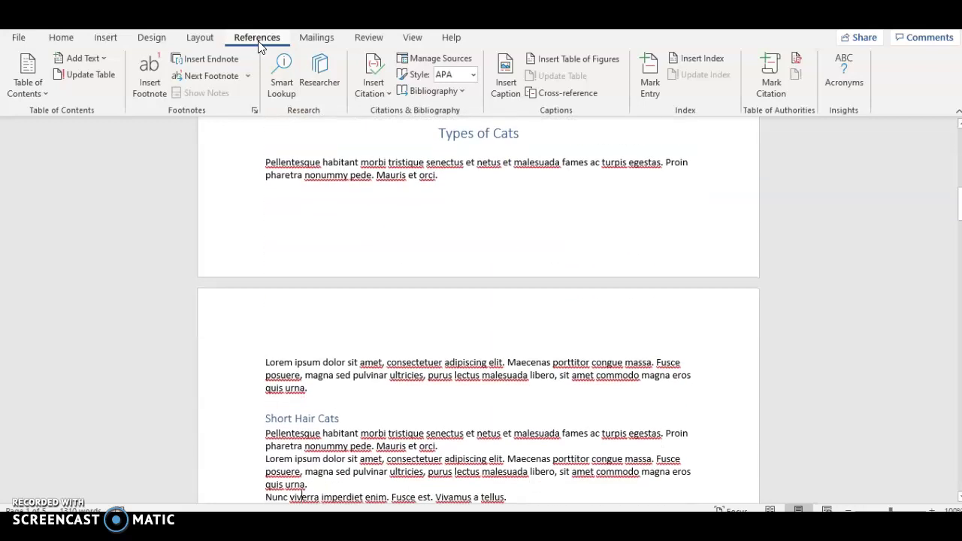
key(Down)
key(Down)
key(Down)
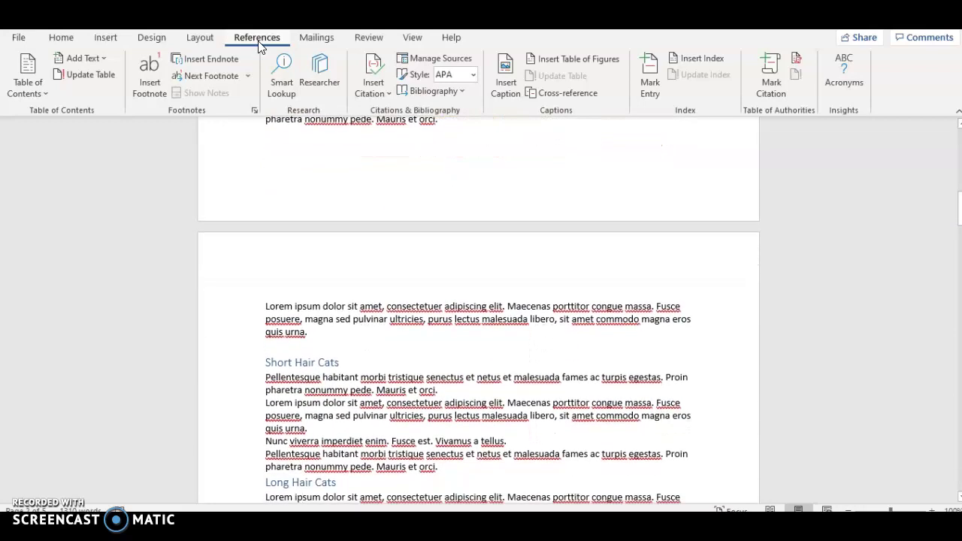
key(Down)
key(Down)
key(Down)
key(Down)
key(Down)
key(Down)
key(Down)
key(Down)
key(Down)
key(Down)
key(Down)
key(Down)
key(Down)
key(Down)
key(Down)
key(Down)
key(Down)
key(Down)
key(Down)
key(Down)
key(Down)
key(Down)
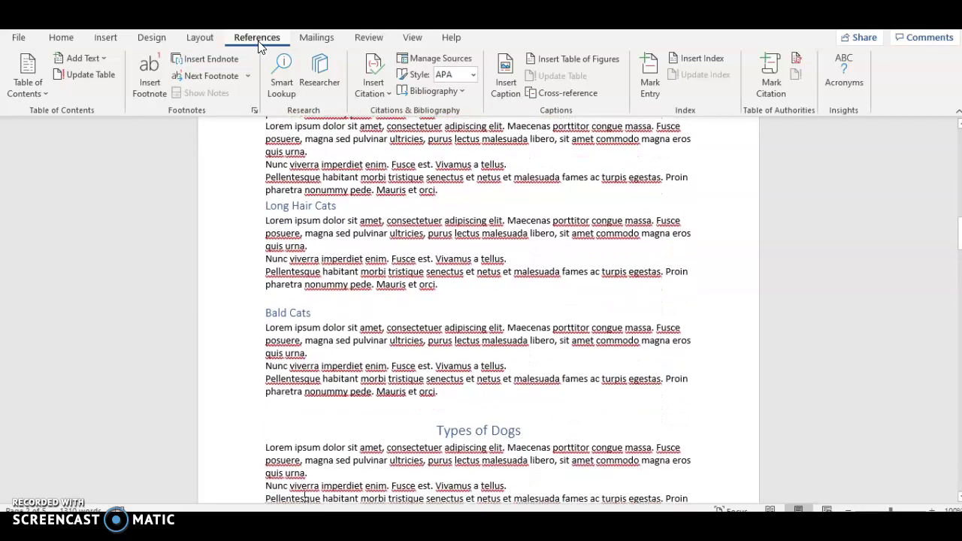
key(Down)
key(Down)
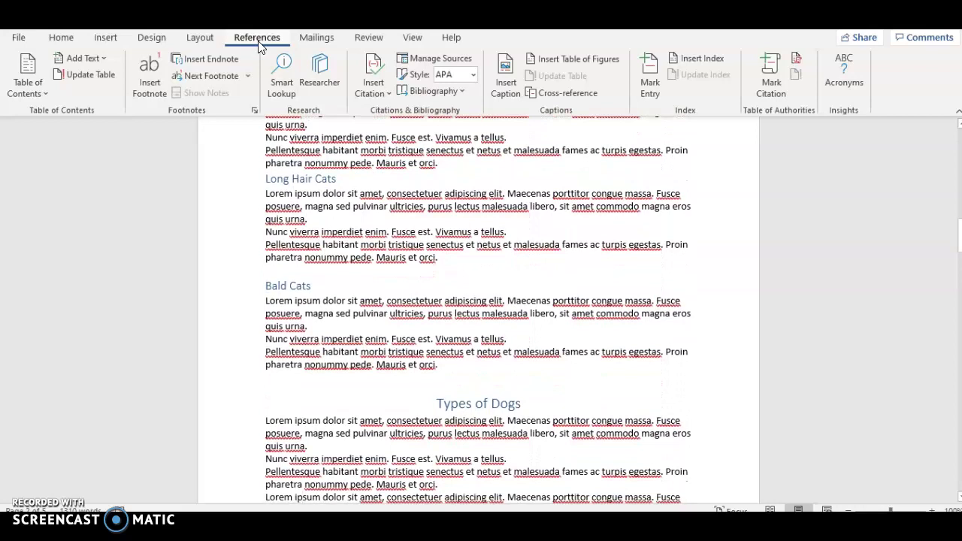
Switch to the document version without a table of contents, then apply Heading 1 to the Introduction heading and centre it.
click(78, 251)
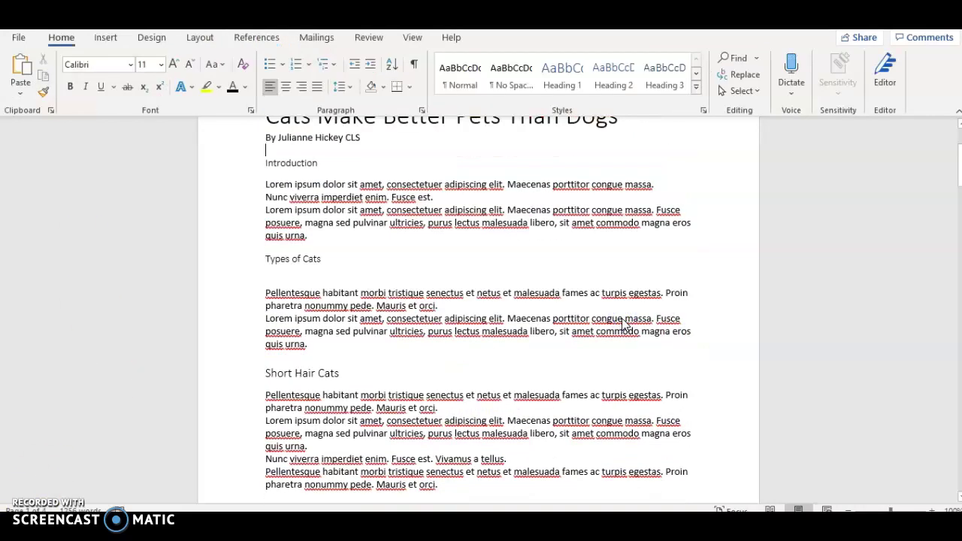
key(ctrl+Home)
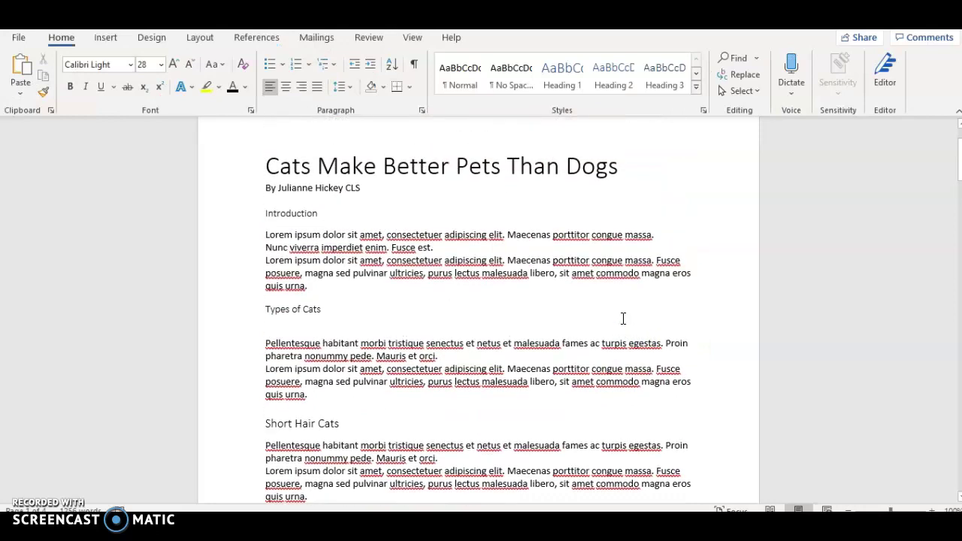
drag(263, 213, 297, 214)
click(297, 213)
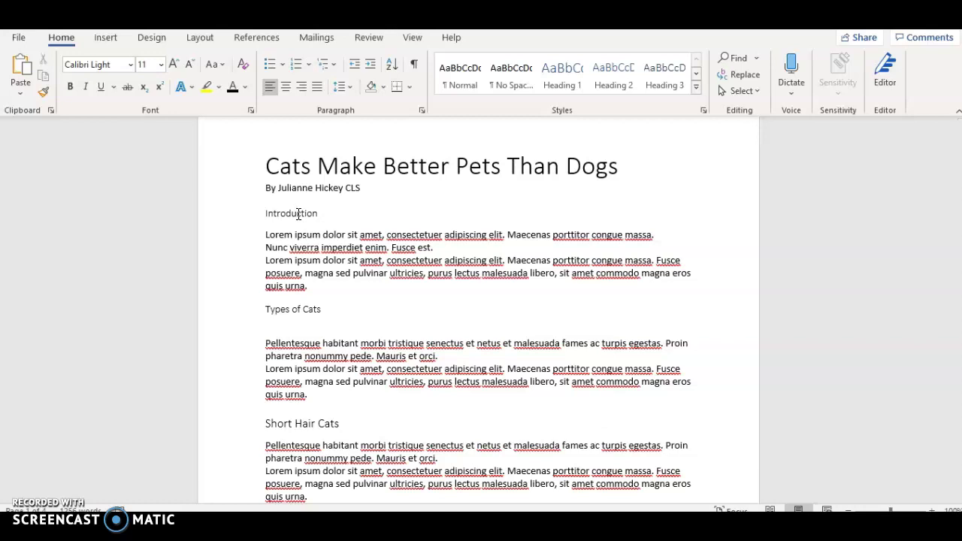
double_click(298, 214)
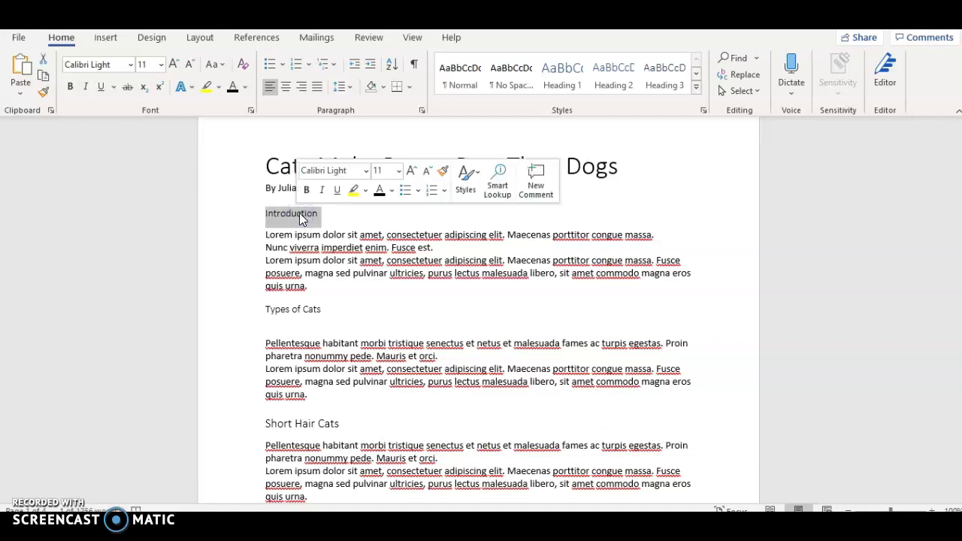
click(562, 78)
click(565, 77)
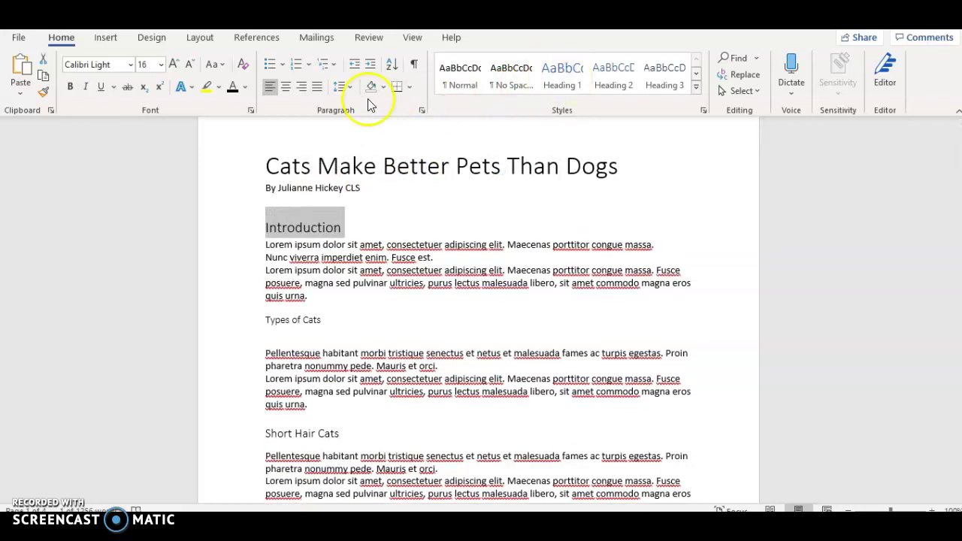
click(284, 88)
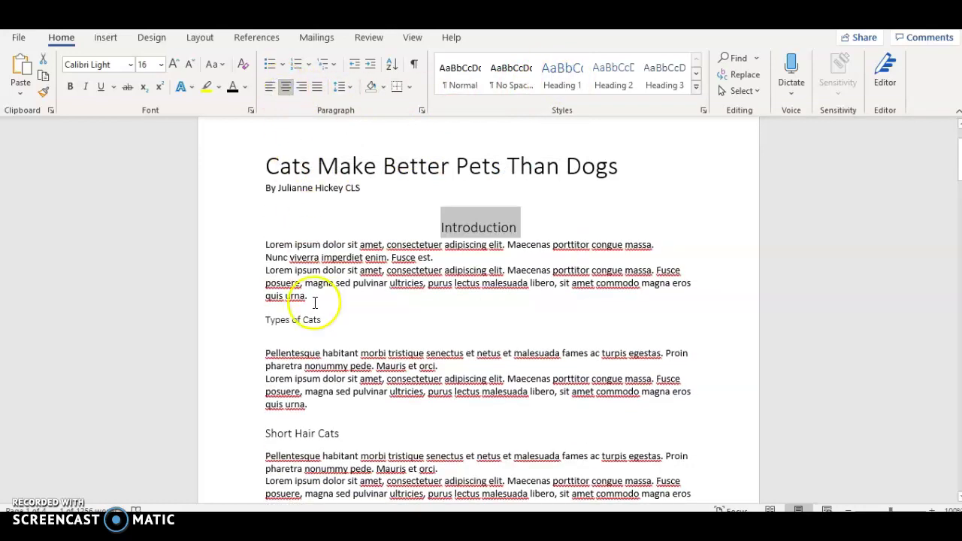
Apply the Heading 1 style to the Types of Cats heading and centre it.
triple_click(273, 321)
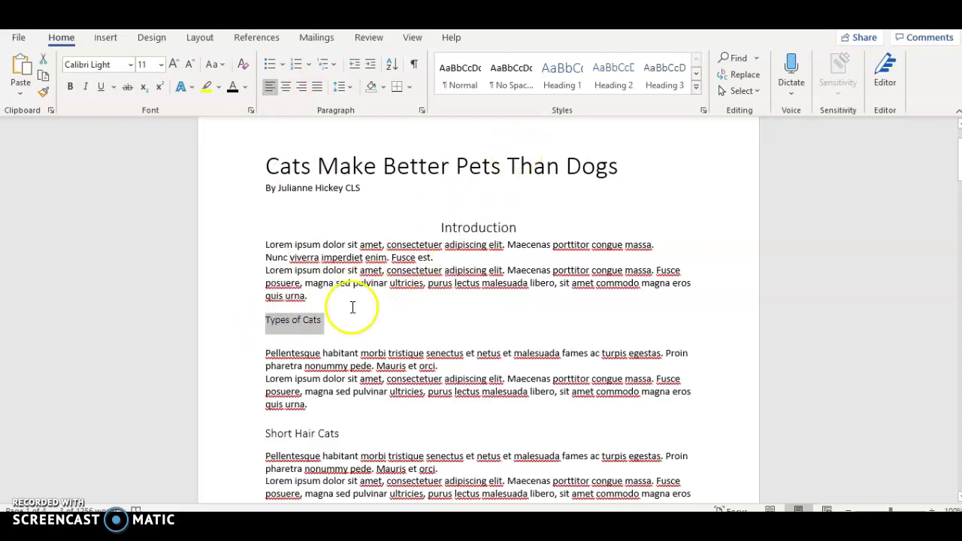
click(563, 77)
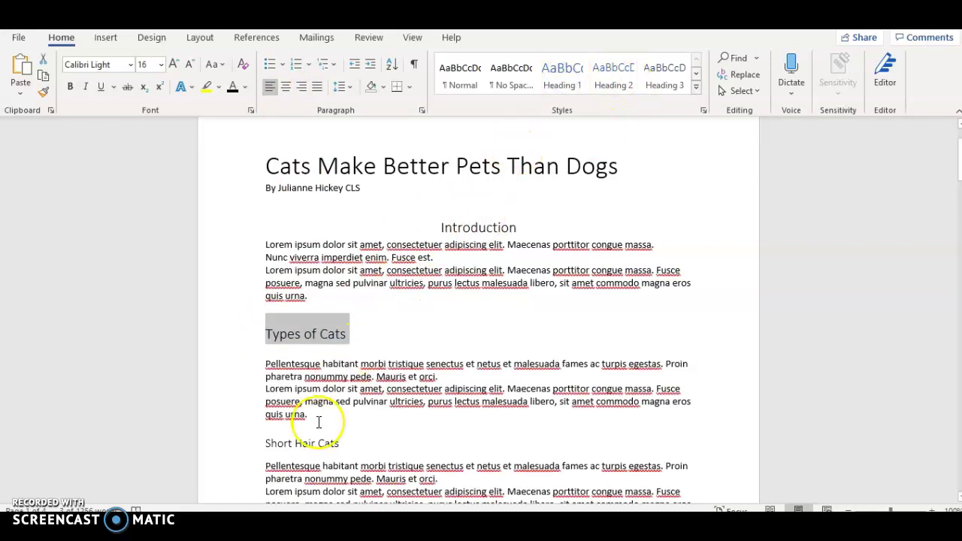
click(286, 86)
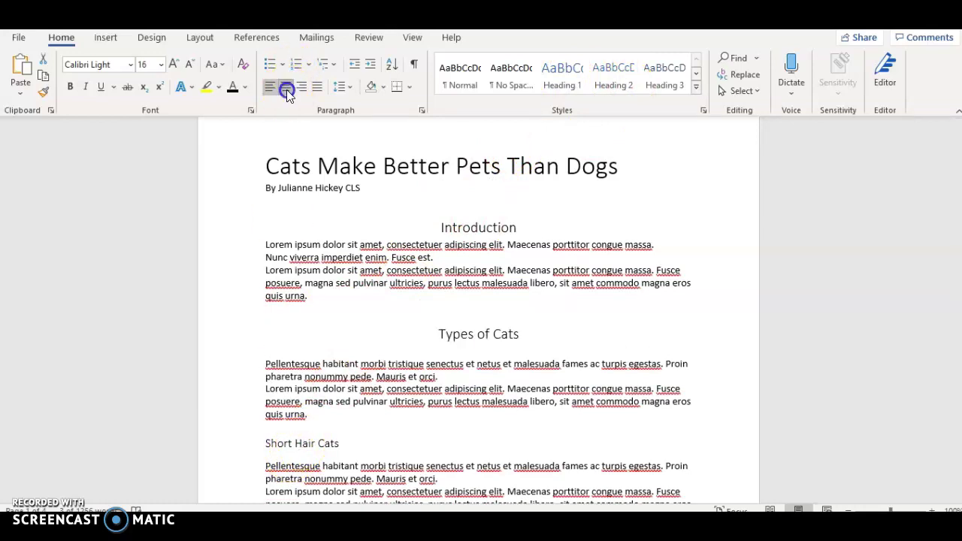
Apply the Heading 2 style to the Short Hair Cats subheading.
triple_click(286, 448)
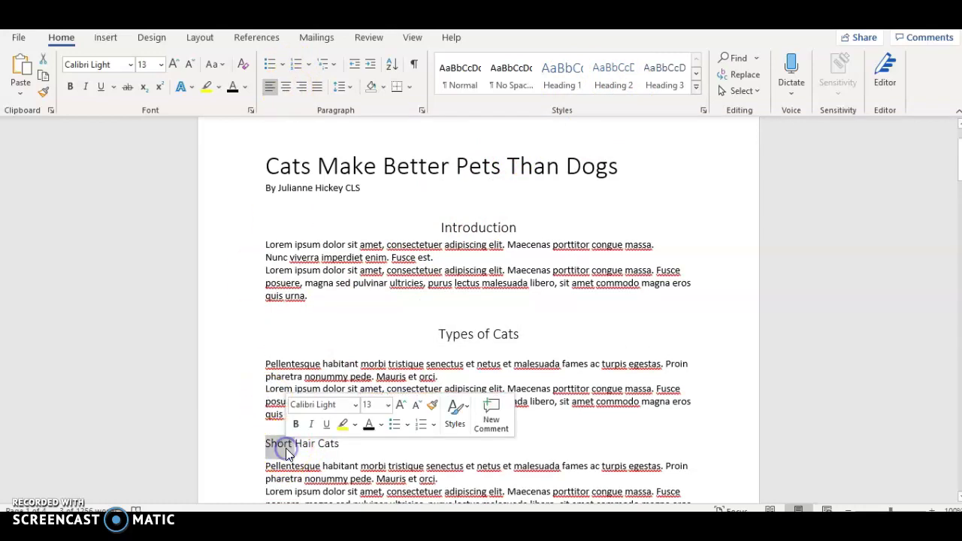
click(467, 411)
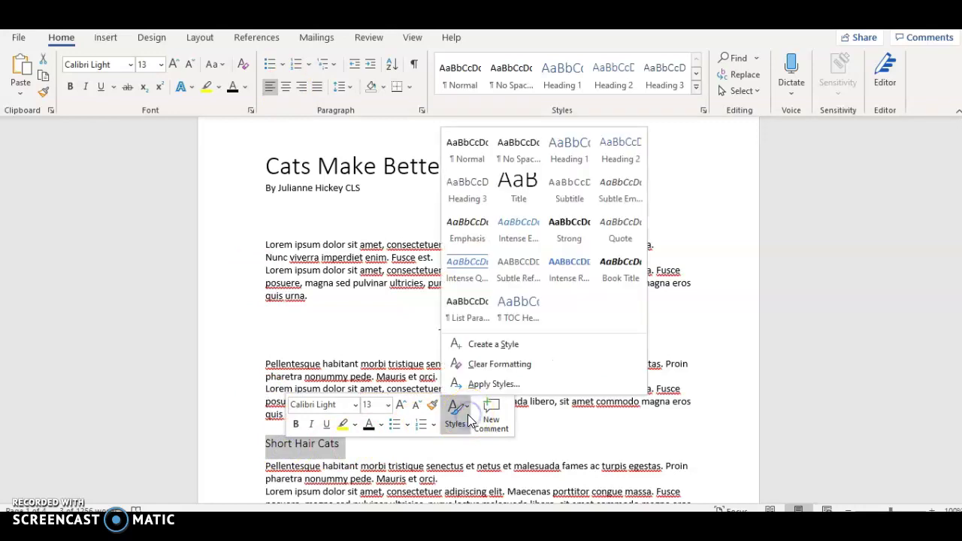
key(Escape)
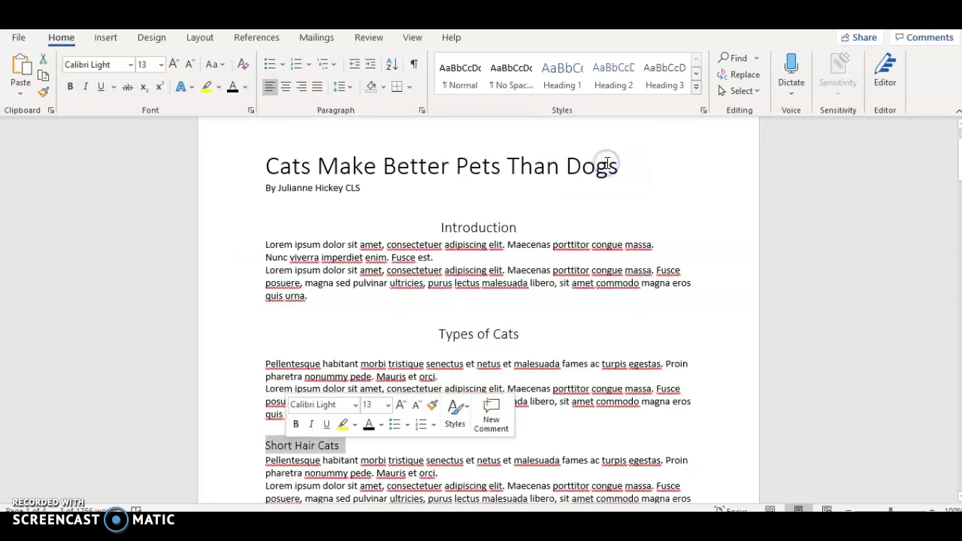
Apply the Heading 2 style to the Long Hair Cats and Bald Cats subheadings.
click(912, 274)
scroll(911, 274, down, 5)
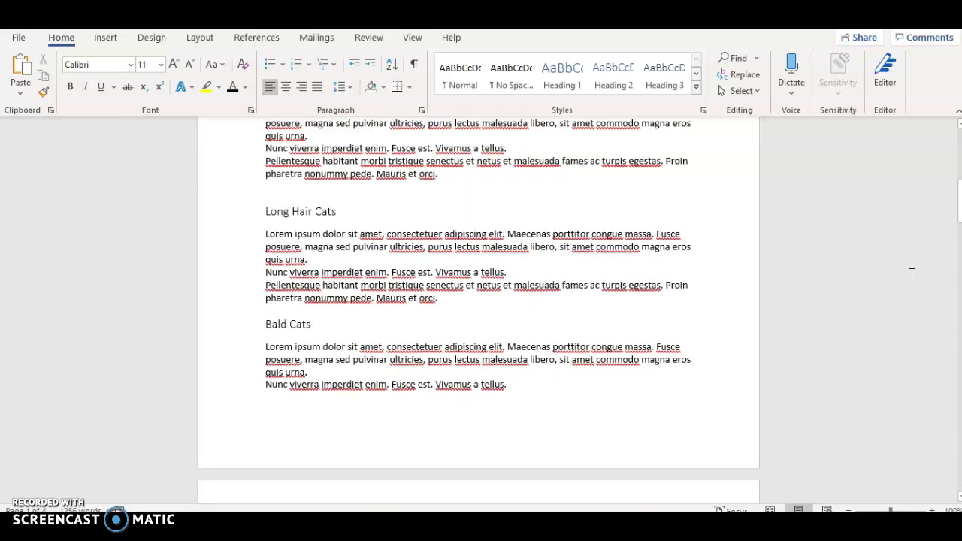
triple_click(303, 207)
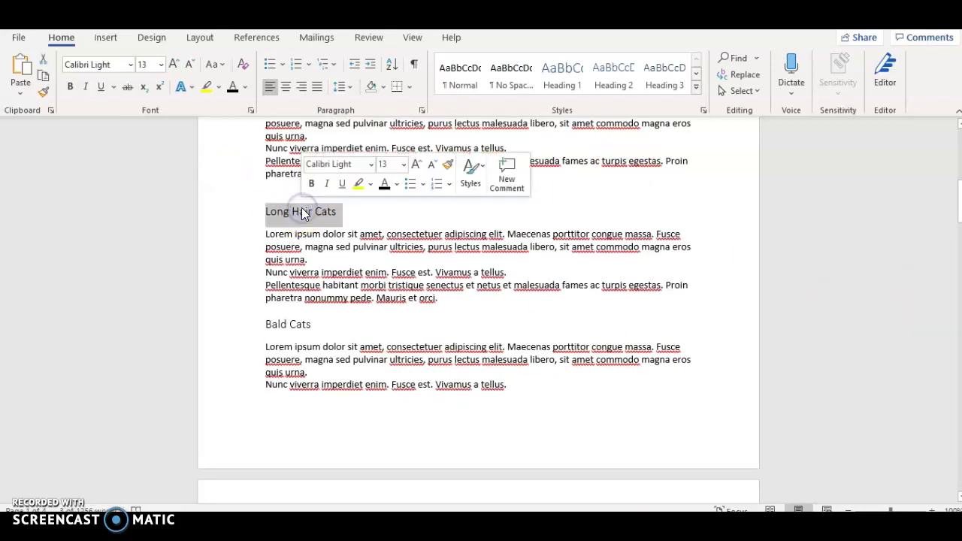
click(460, 185)
click(644, 223)
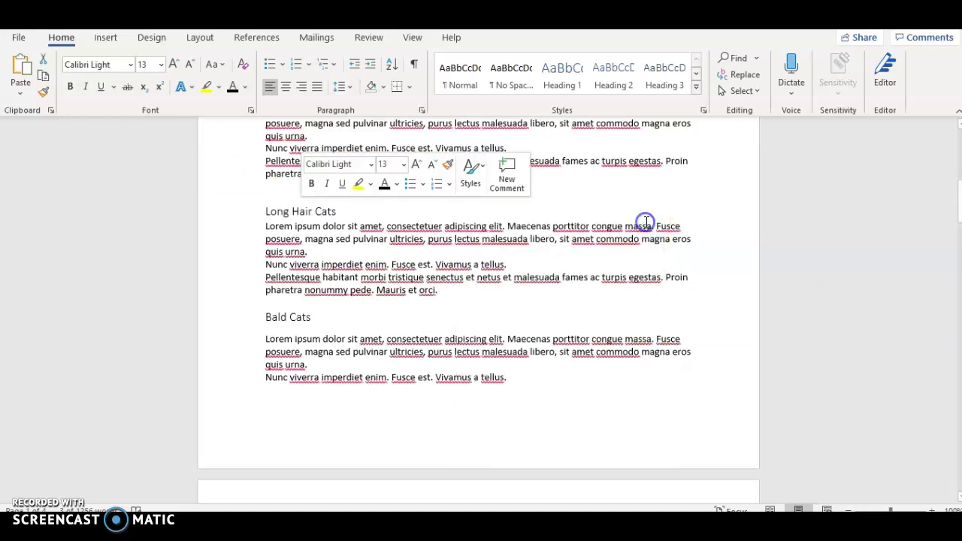
triple_click(284, 316)
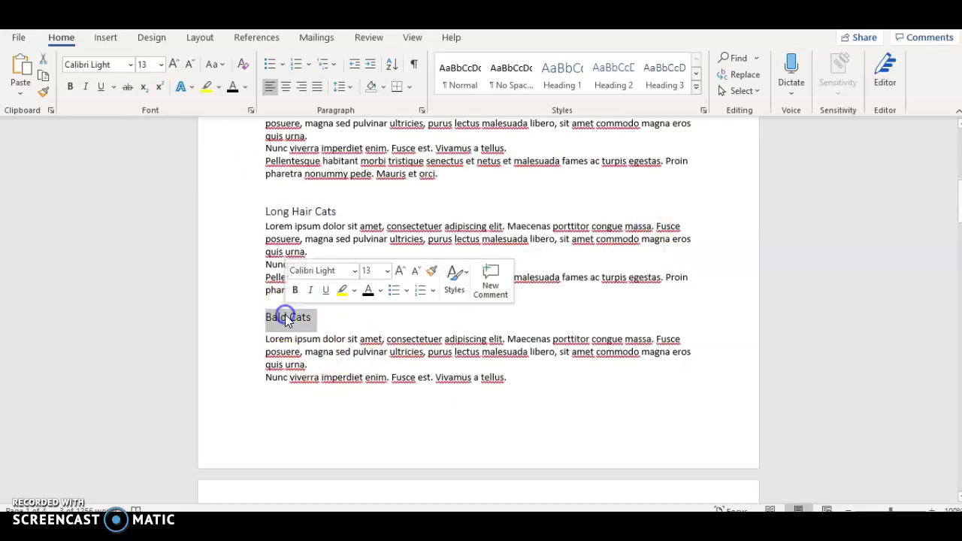
click(455, 278)
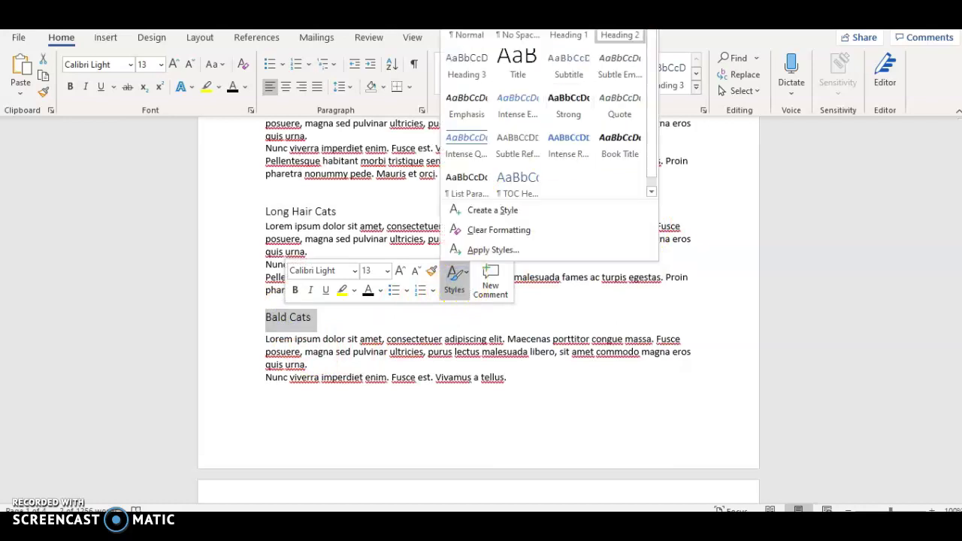
click(630, 41)
click(266, 302)
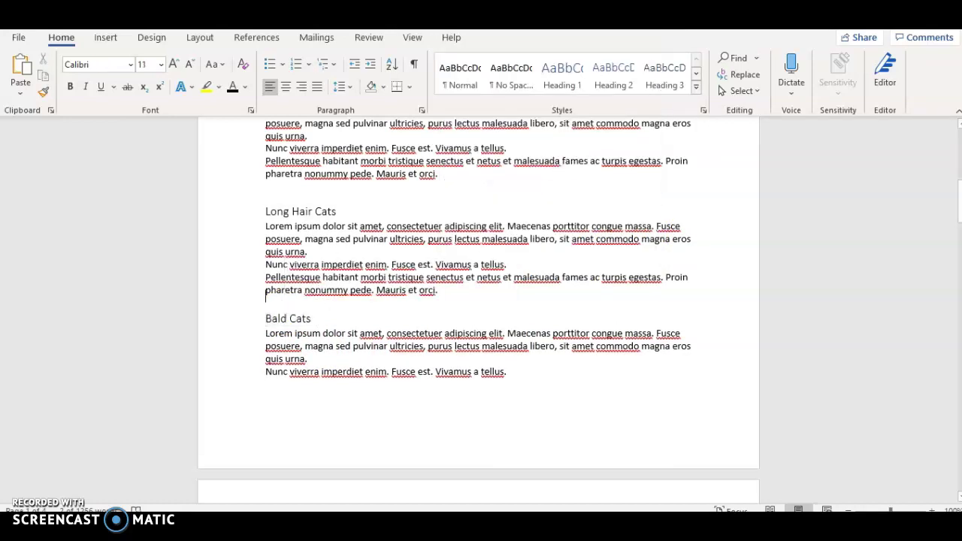
Review the styled Types of Cats section, from its main heading through the Bald Cats subheading.
key(Up)
key(Up)
key(Up)
key(Up)
key(Up)
key(Up)
key(Up)
key(Up)
key(Up)
key(Up)
key(Up)
key(Up)
key(Up)
key(Up)
key(Up)
key(Up)
key(Up)
key(Up)
key(Up)
key(Up)
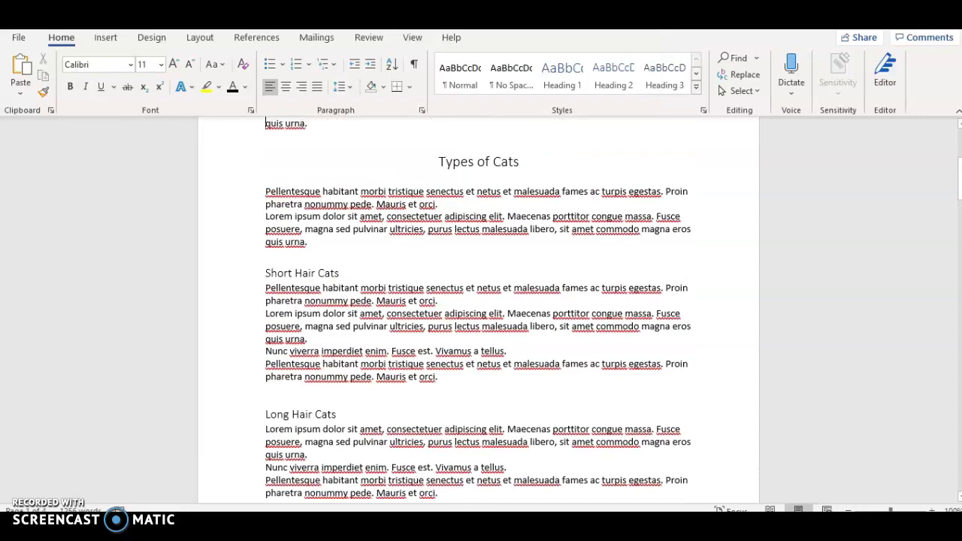
key(Down)
key(Down)
key(Down)
key(Down)
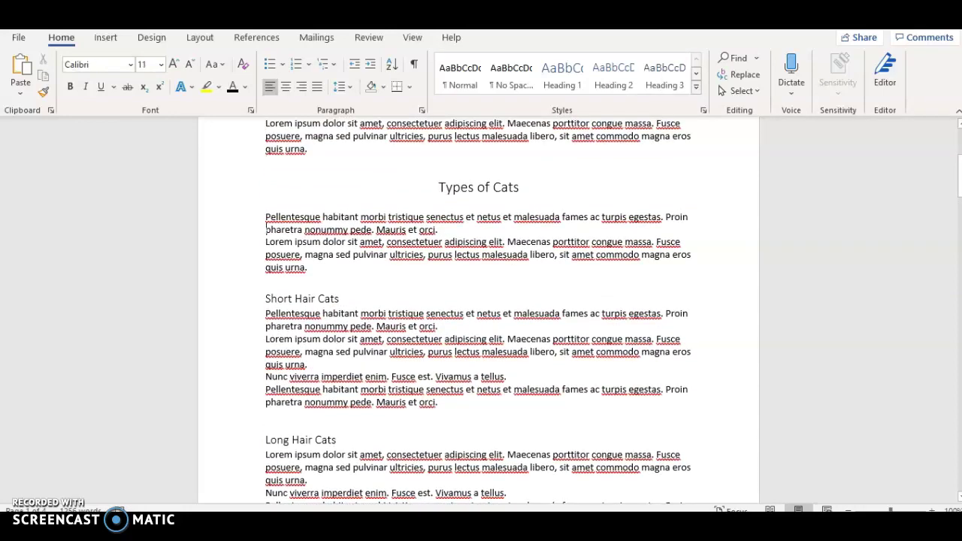
key(Down)
key(Down)
key(Down)
key(Down)
key(Down)
key(Down)
key(Down)
key(Down)
key(Down)
key(Down)
key(Down)
key(Down)
key(Down)
key(Down)
key(Down)
key(Down)
key(Down)
key(Down)
key(Down)
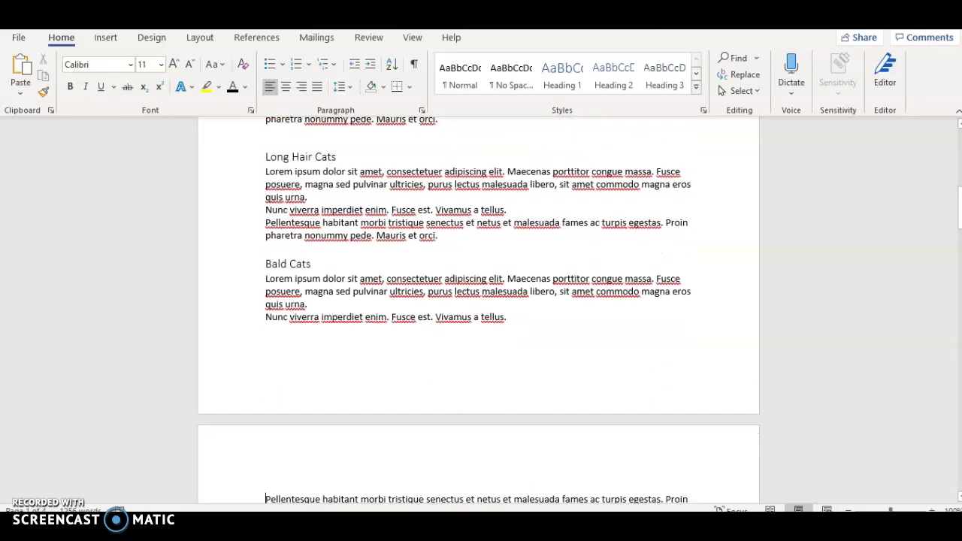
Apply the Heading 1 style to the Types of Dogs heading on the second page and centre it.
key(Down)
key(Down)
key(Down)
key(Down)
key(Down)
key(Down)
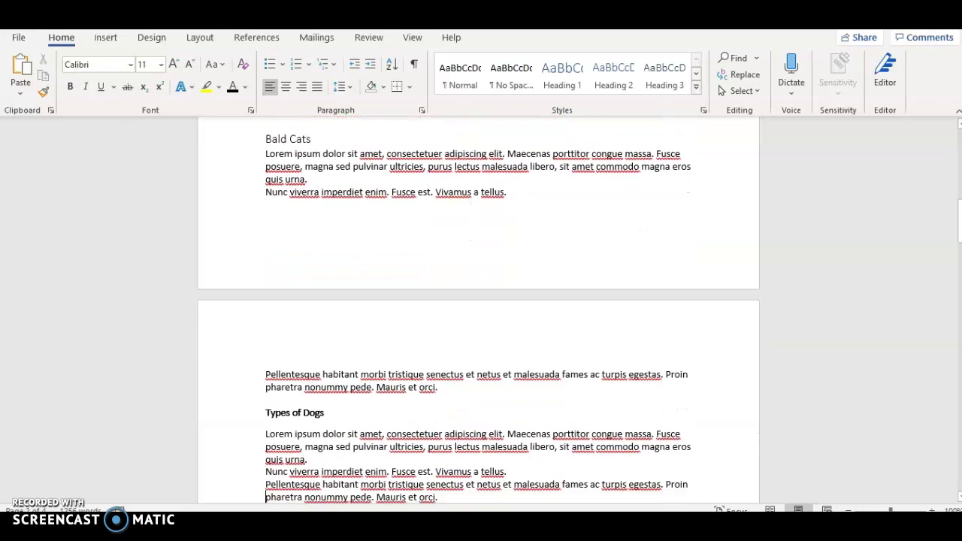
triple_click(296, 414)
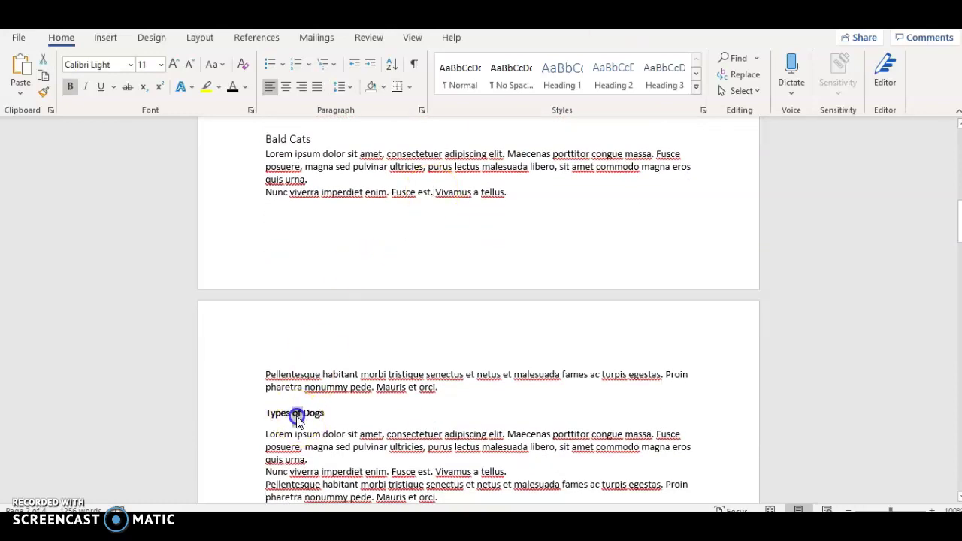
click(556, 72)
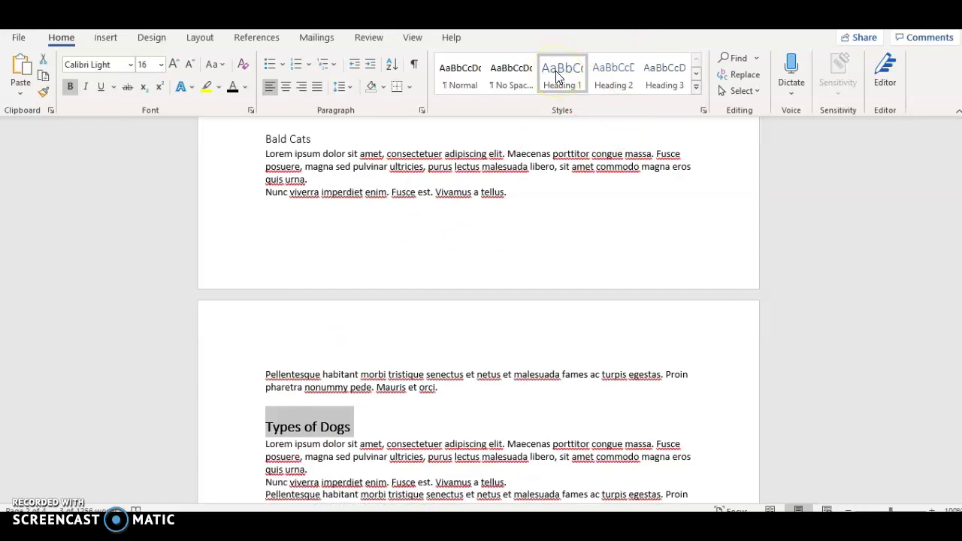
click(286, 87)
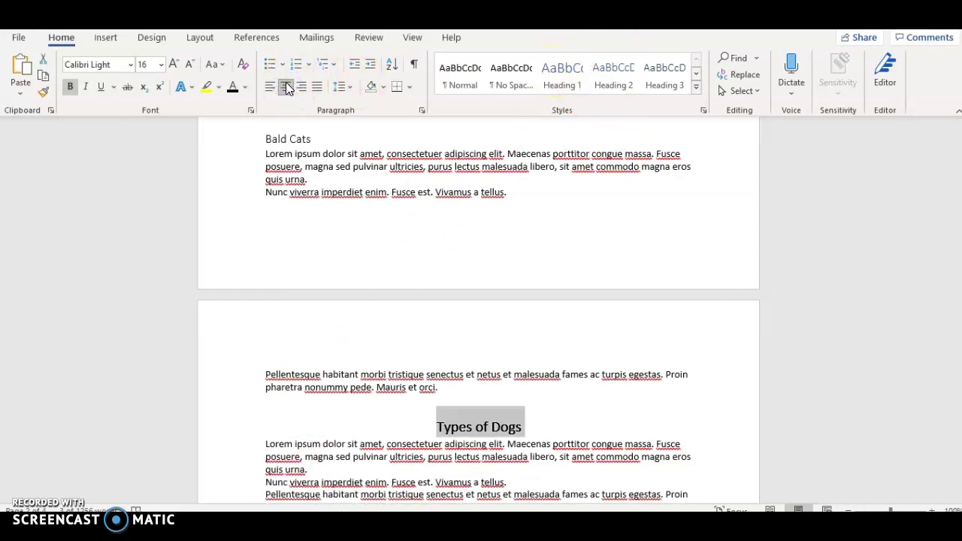
Apply the Heading 2 style to the Miniature Dogs and Lap Dogs subheadings.
key(Down)
key(Down)
key(Down)
key(Down)
key(Down)
key(Down)
key(Down)
key(Down)
key(Down)
key(Down)
key(Down)
key(Down)
key(Down)
key(Down)
key(Down)
key(Down)
key(Down)
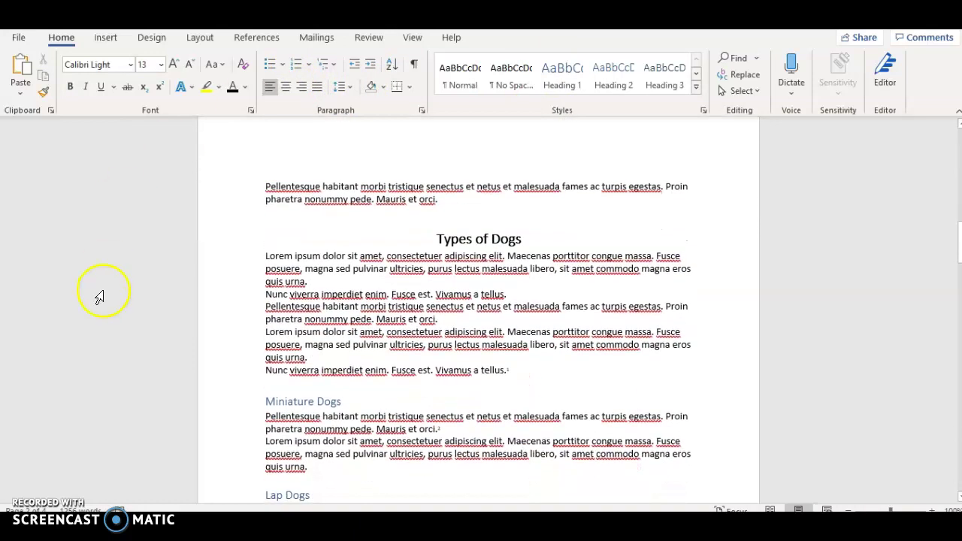
triple_click(311, 400)
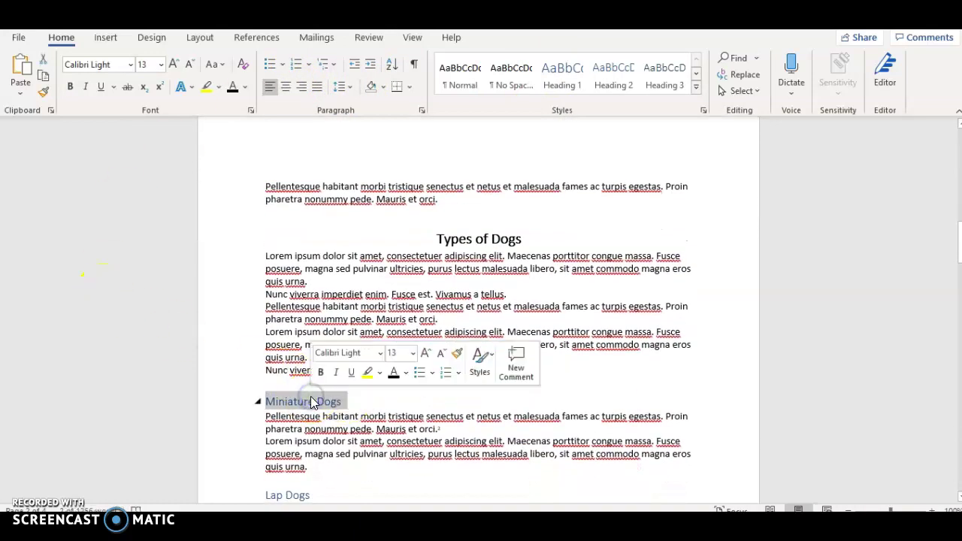
click(615, 79)
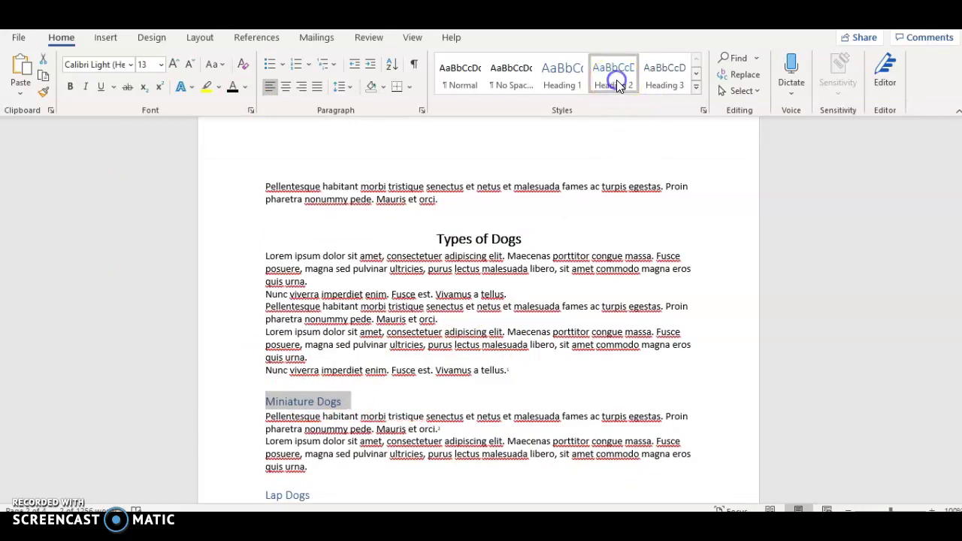
triple_click(299, 495)
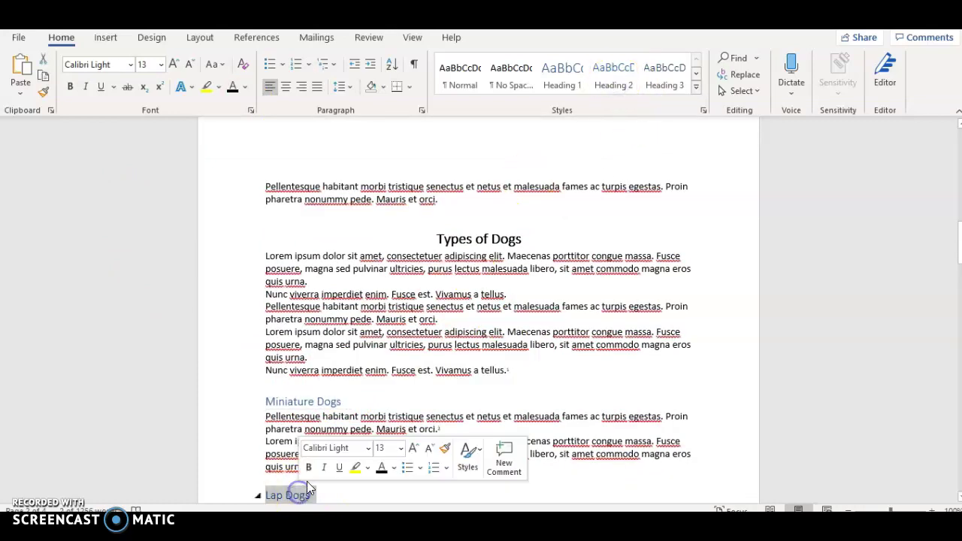
click(615, 69)
Apply the Heading 1 style to the Behaviours of Cats v Dogs heading on the third page and centre it.
key(Page_Down)
key(Page_Down)
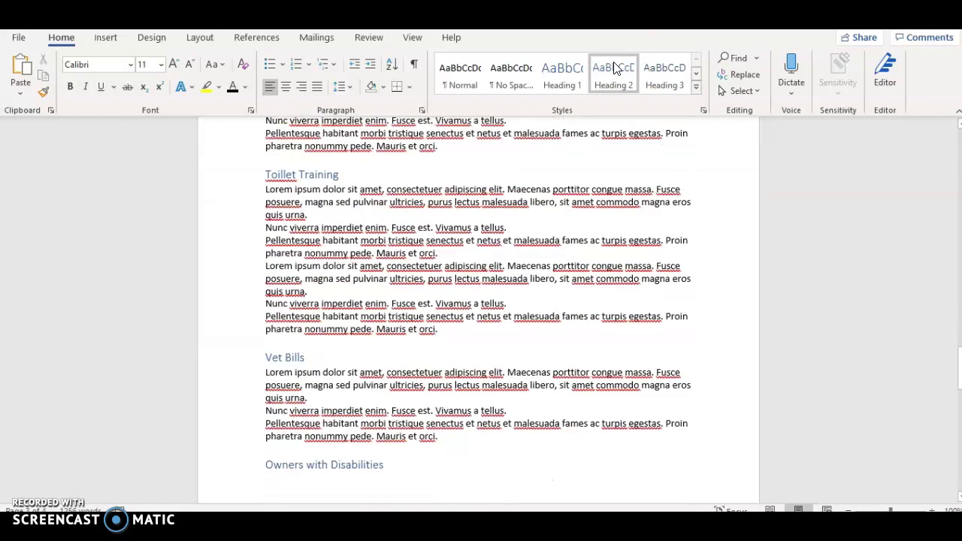
key(Page_Up)
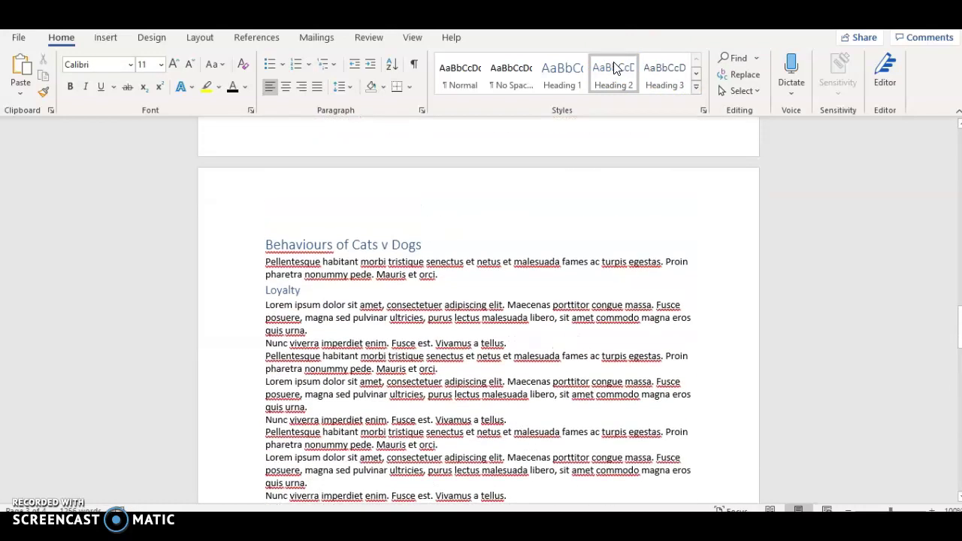
triple_click(353, 244)
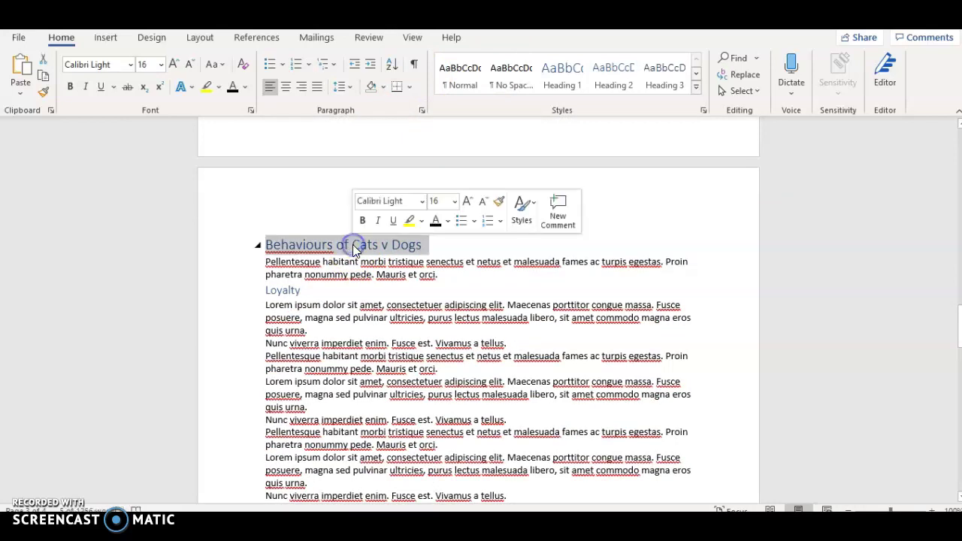
click(568, 71)
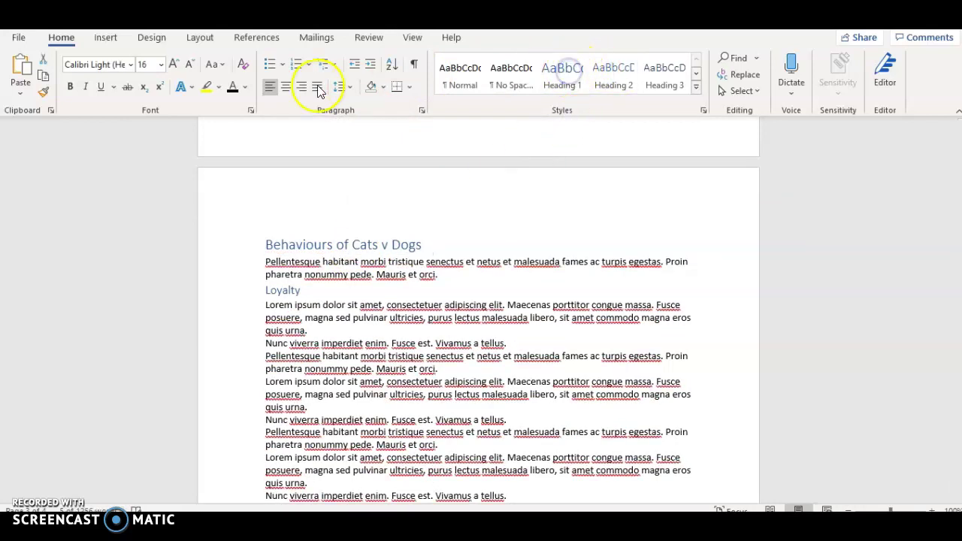
click(283, 89)
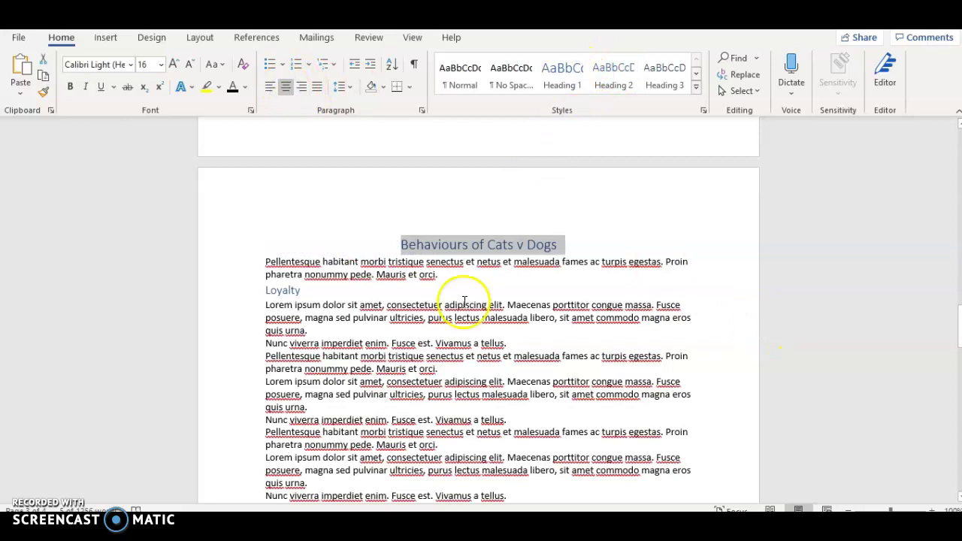
Insert a blank line above the Loyalty subheading.
click(267, 288)
key(Return)
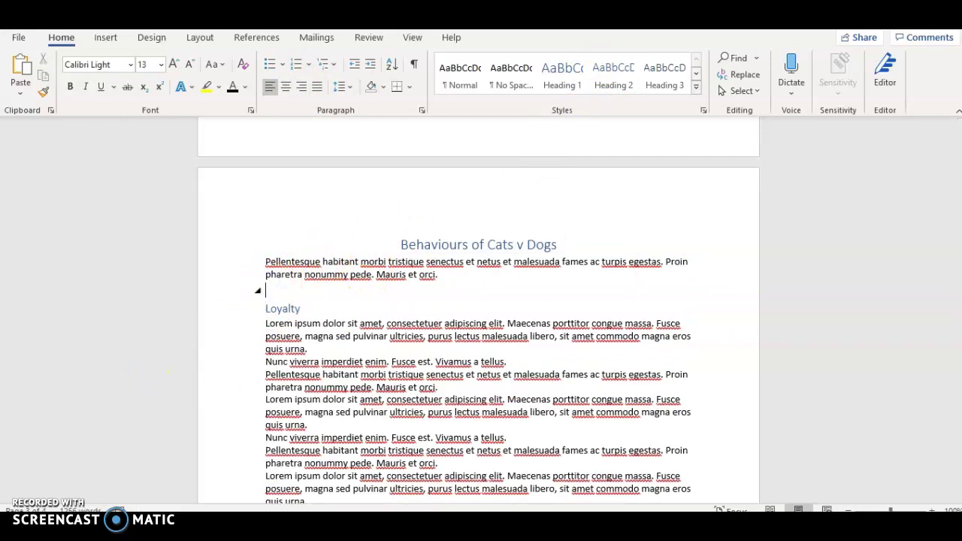
Insert the Automatic Table 1 table of contents on a new line between the byline and the Introduction heading.
scroll(478, 310, up, 15)
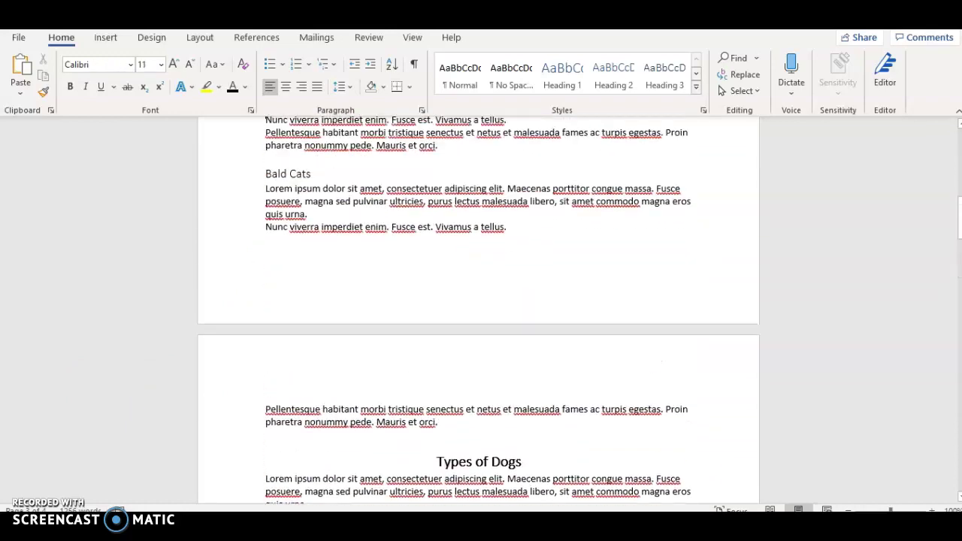
scroll(478, 310, up, 2)
key(ctrl+Home)
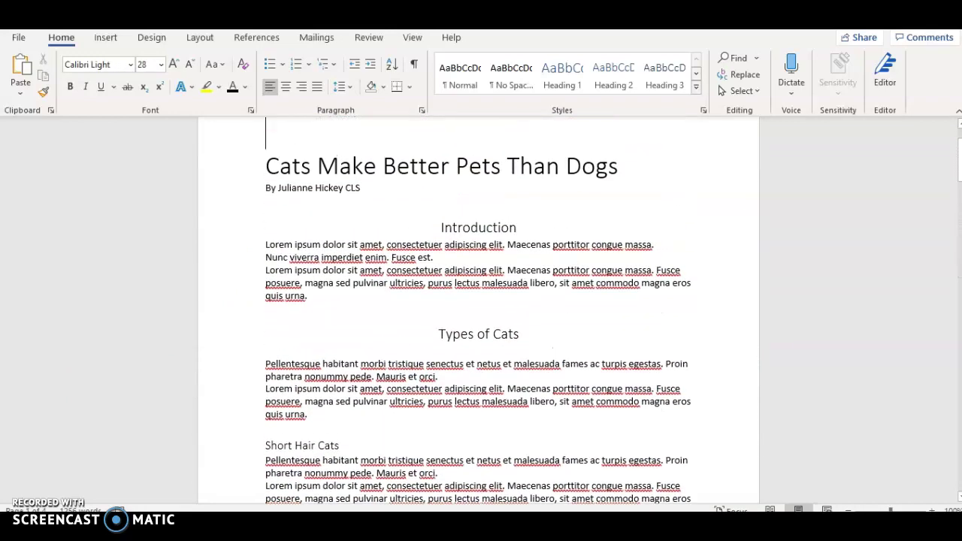
click(342, 204)
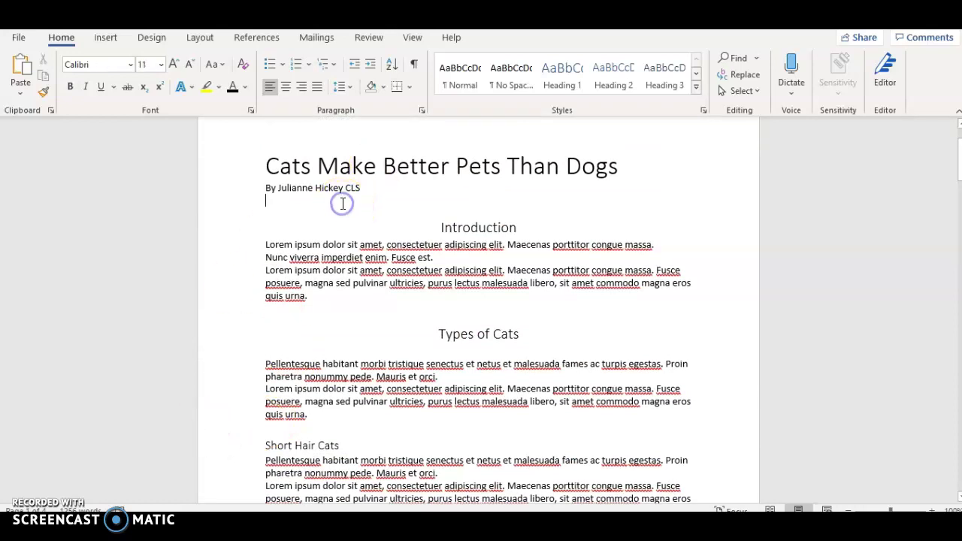
key(Return)
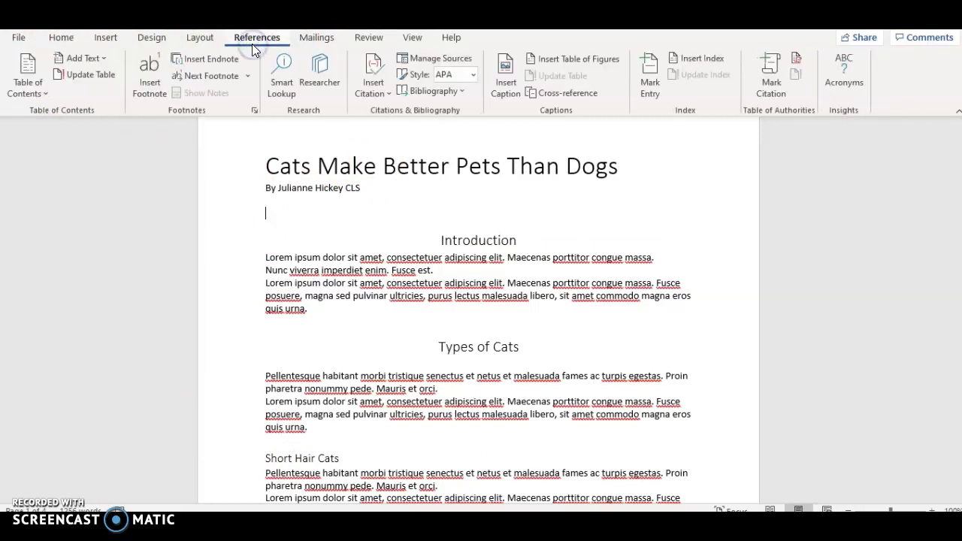
click(31, 87)
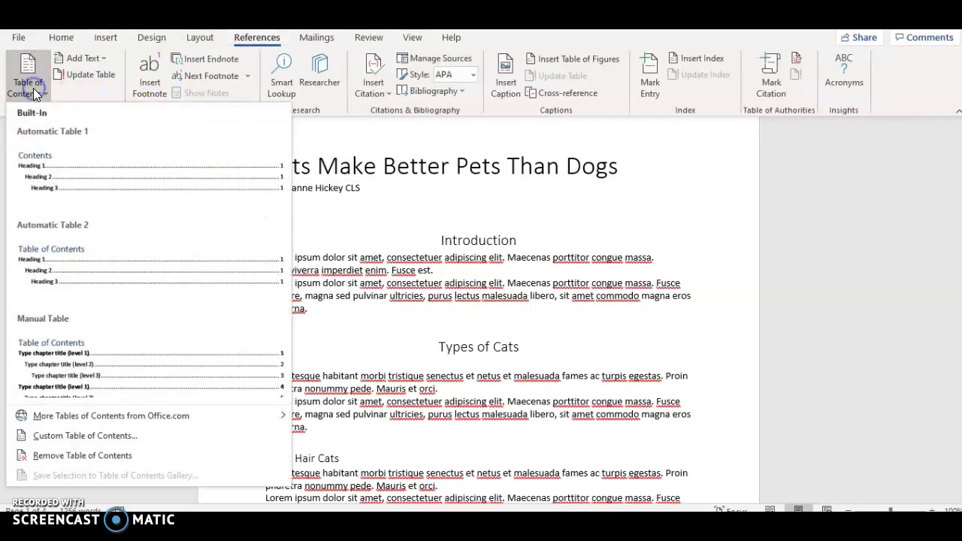
click(51, 184)
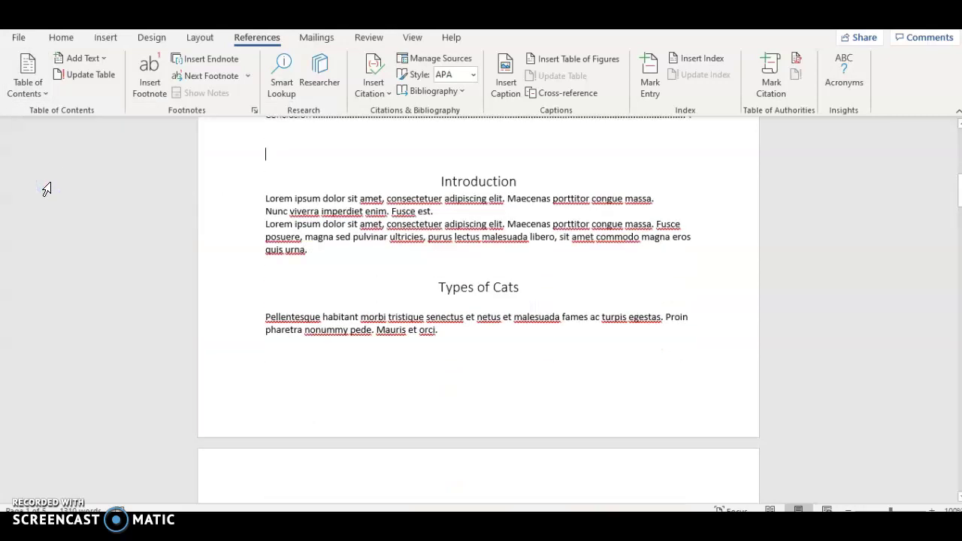
Toggle bold on the Types of Dogs entry in the table of contents and place the cursor below the last entry.
scroll(46, 189, up, 7)
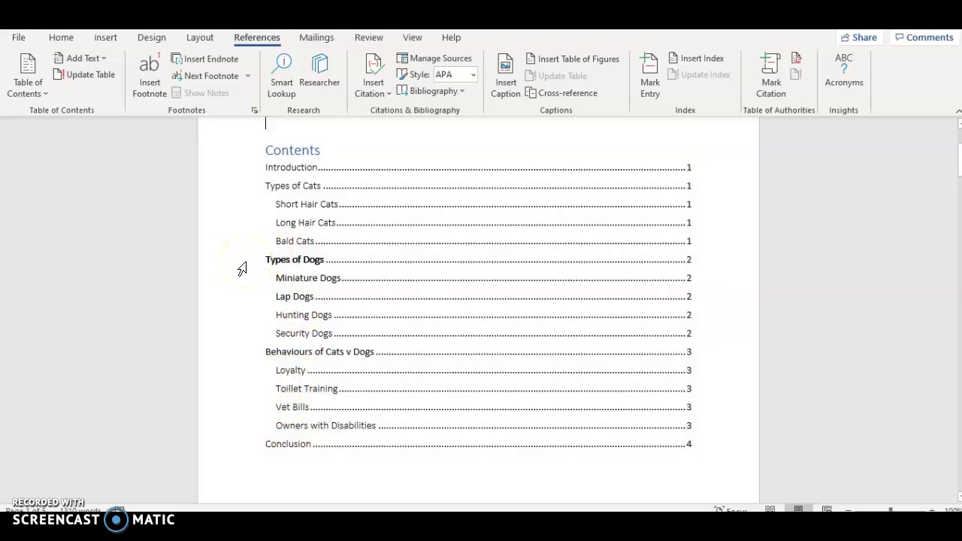
key(Down)
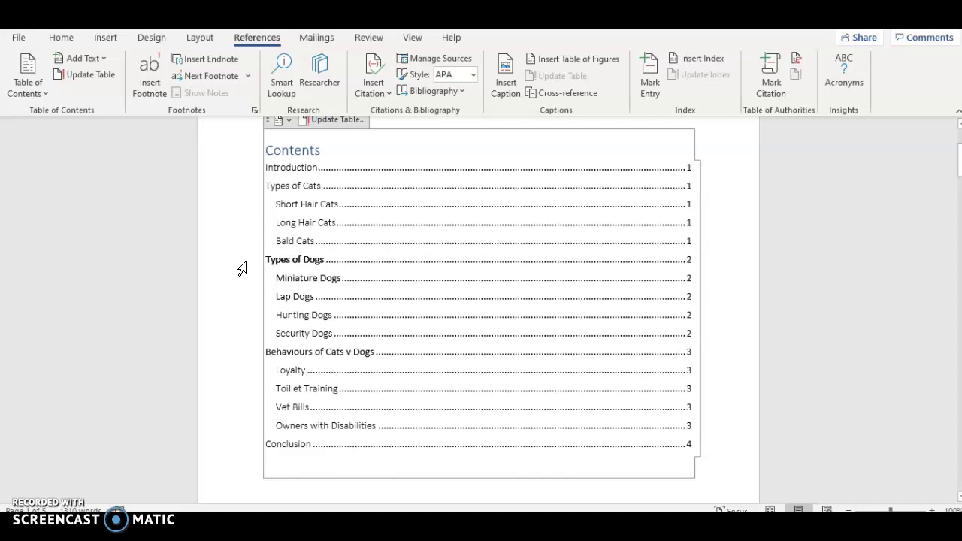
click(325, 260)
drag(324, 260, 263, 267)
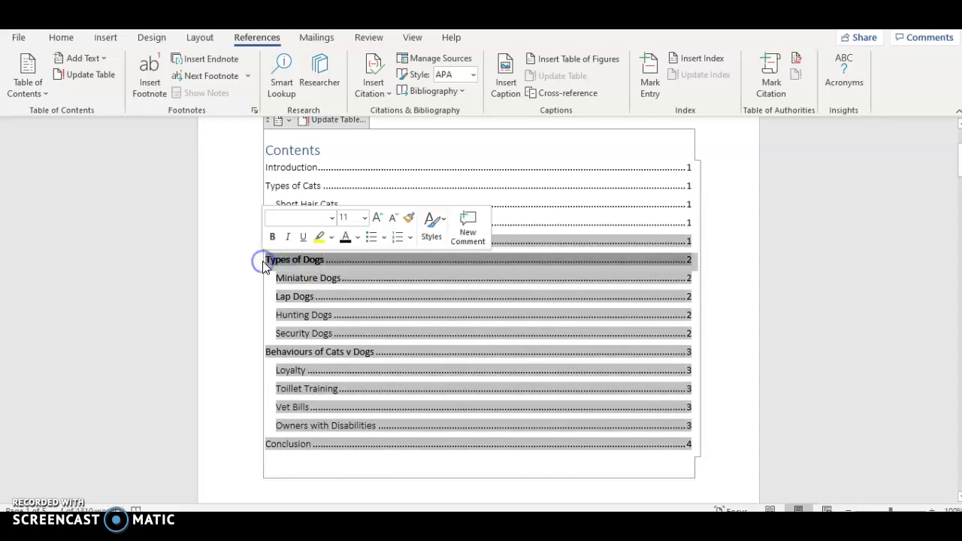
click(272, 237)
click(233, 475)
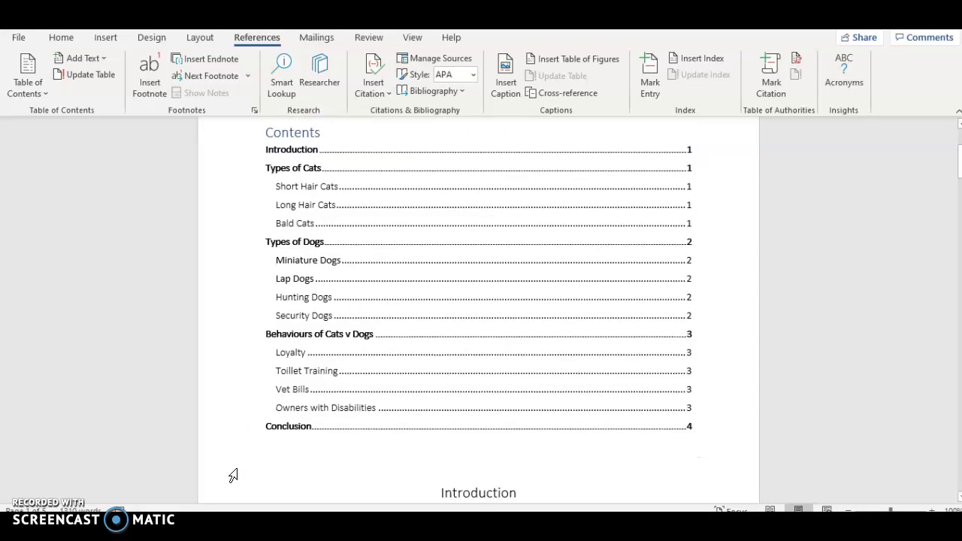
key(Up)
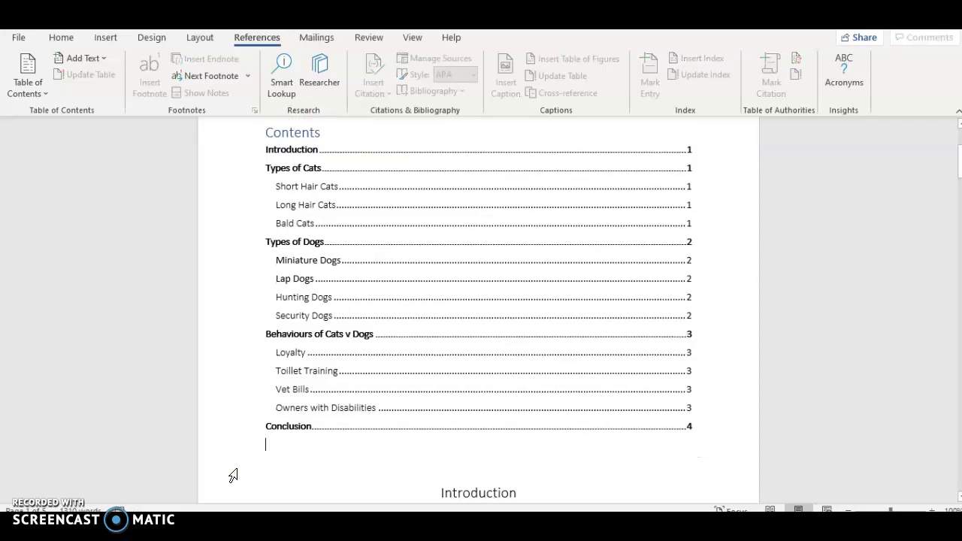